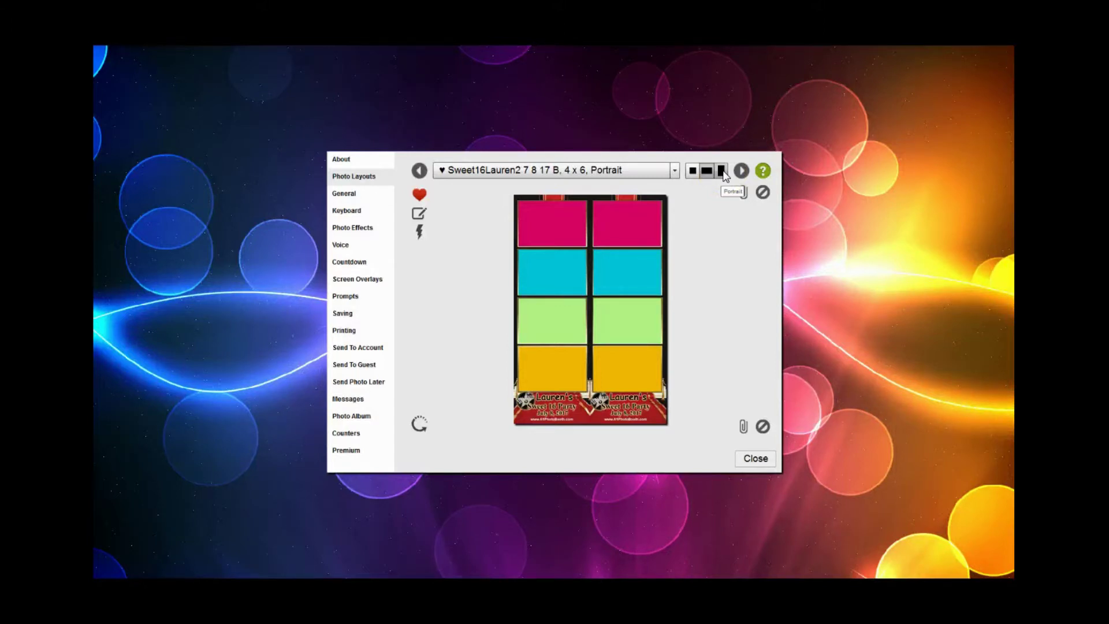
Switch the booth layout to '1, 4 x 6, Portrait' and go to the Screen Overlays page
click(754, 292)
click(721, 171)
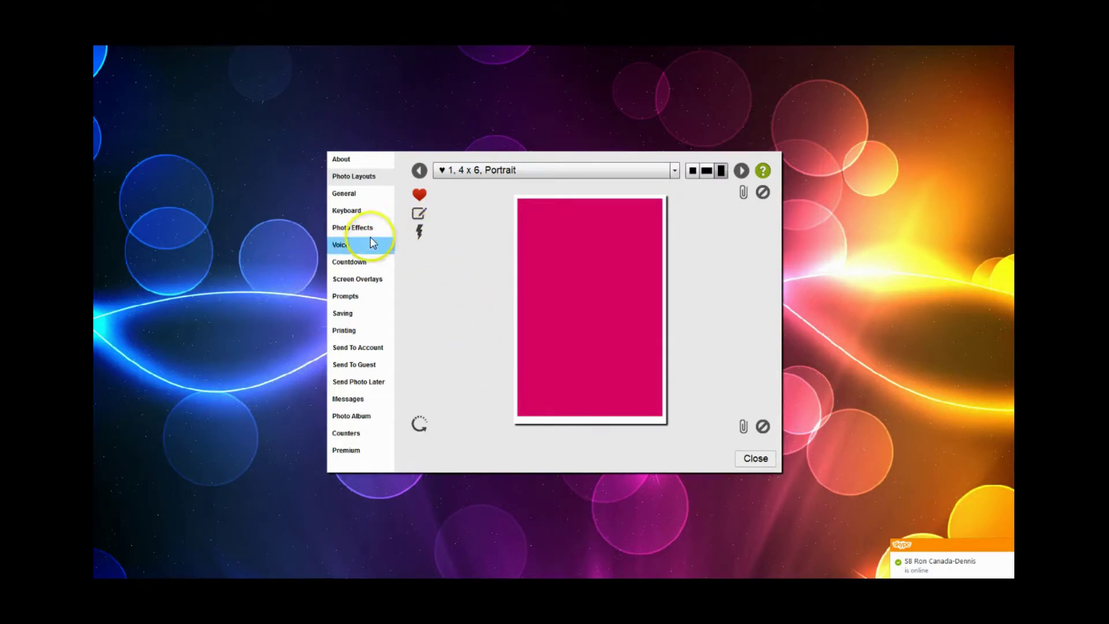
click(363, 278)
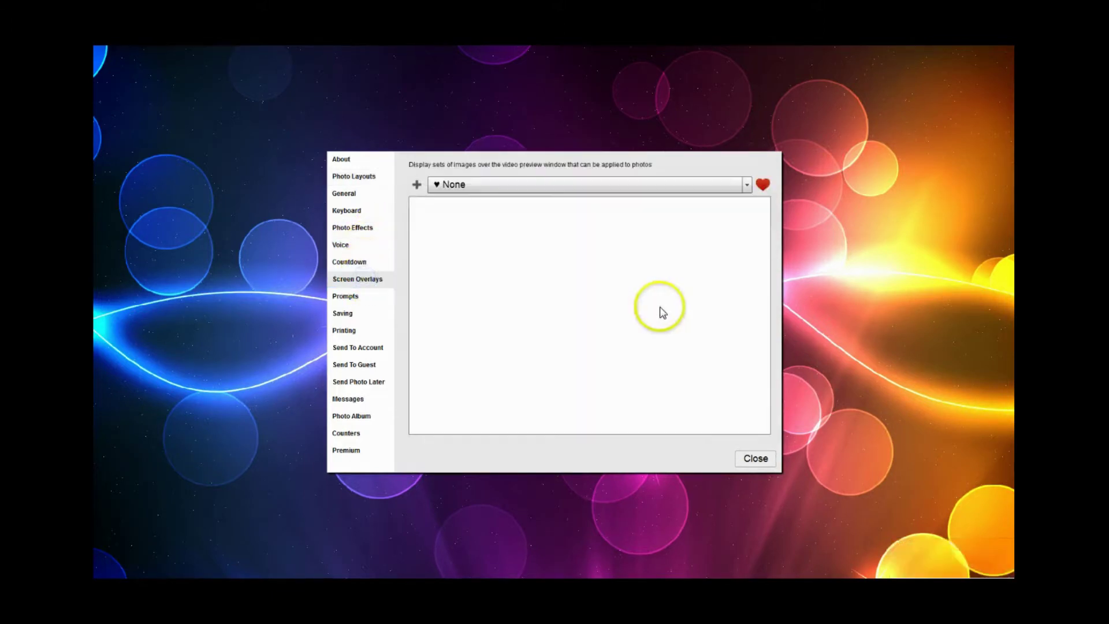
Choose Magazine from the screen overlay list and close settings to show it on the live preview
click(746, 183)
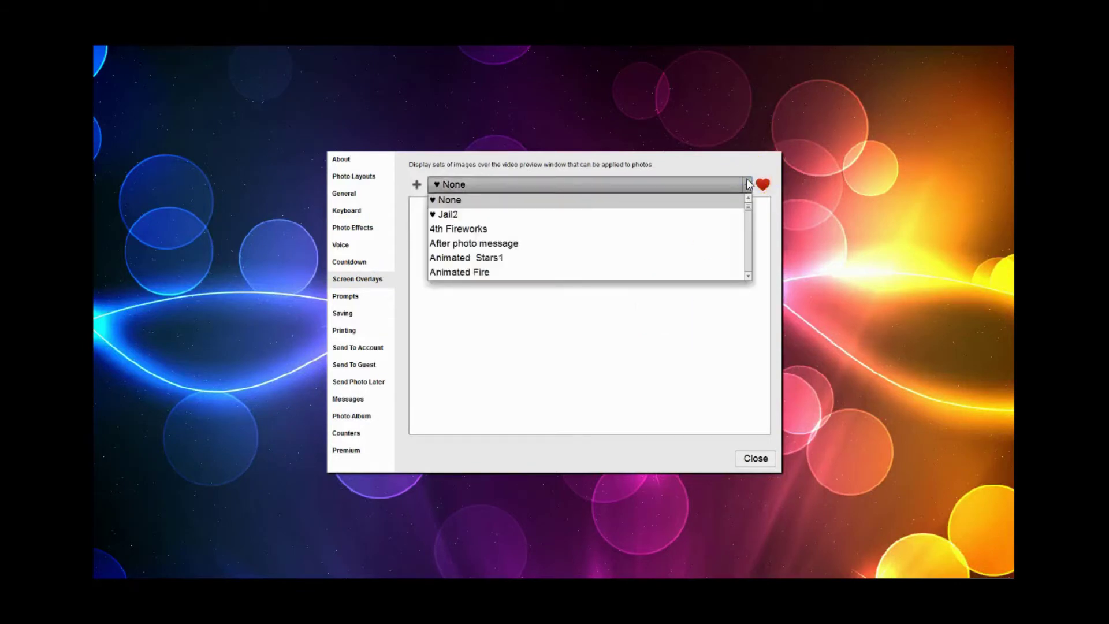
scroll(639, 244, down, 5)
scroll(640, 247, down, 3)
scroll(639, 247, down, 2)
scroll(640, 247, down, 1)
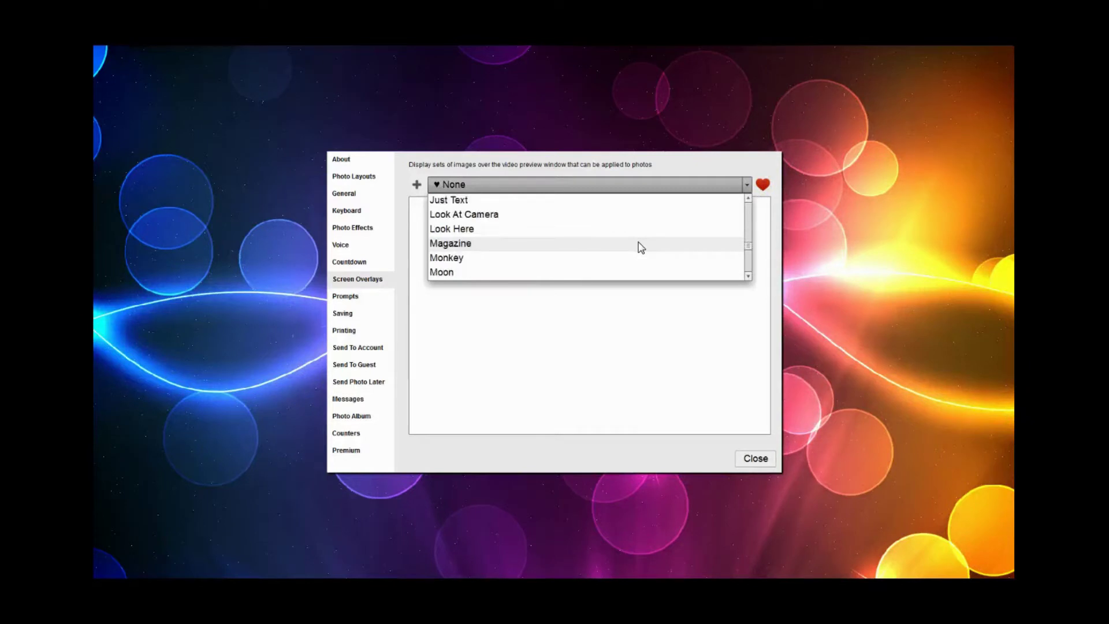
click(488, 244)
click(597, 276)
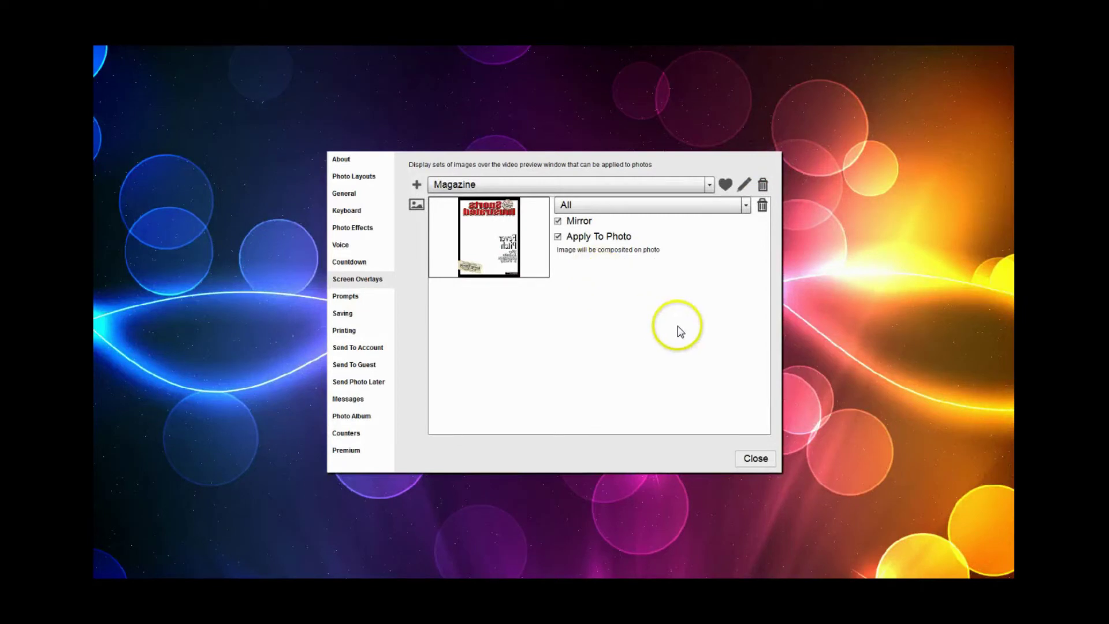
click(756, 459)
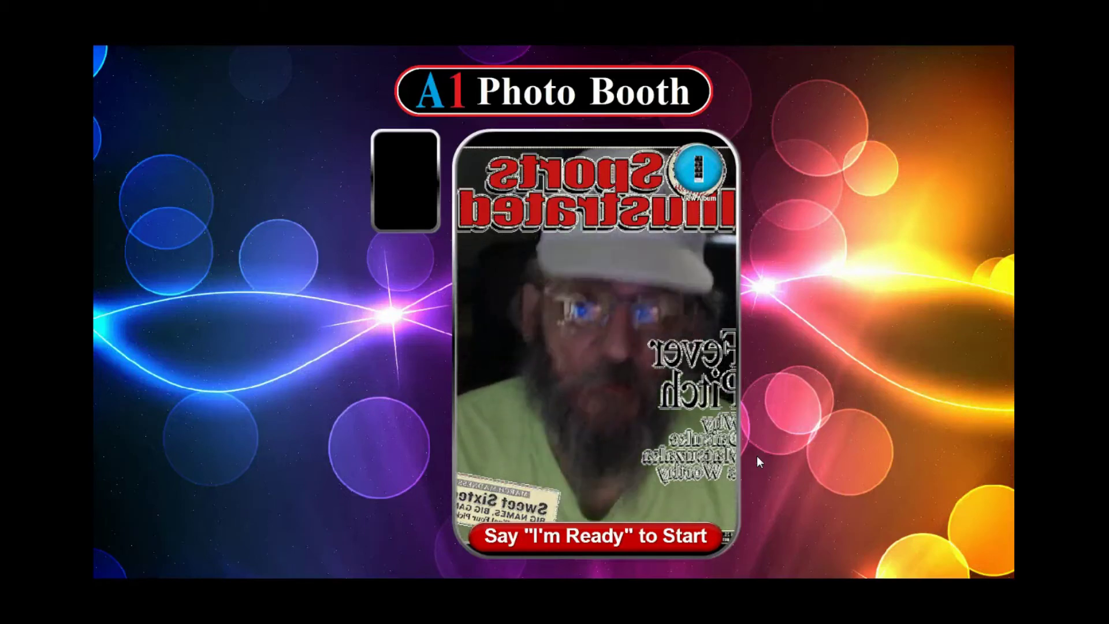
Reopen the booth settings with Escape and expand the screen overlay list
key(Escape)
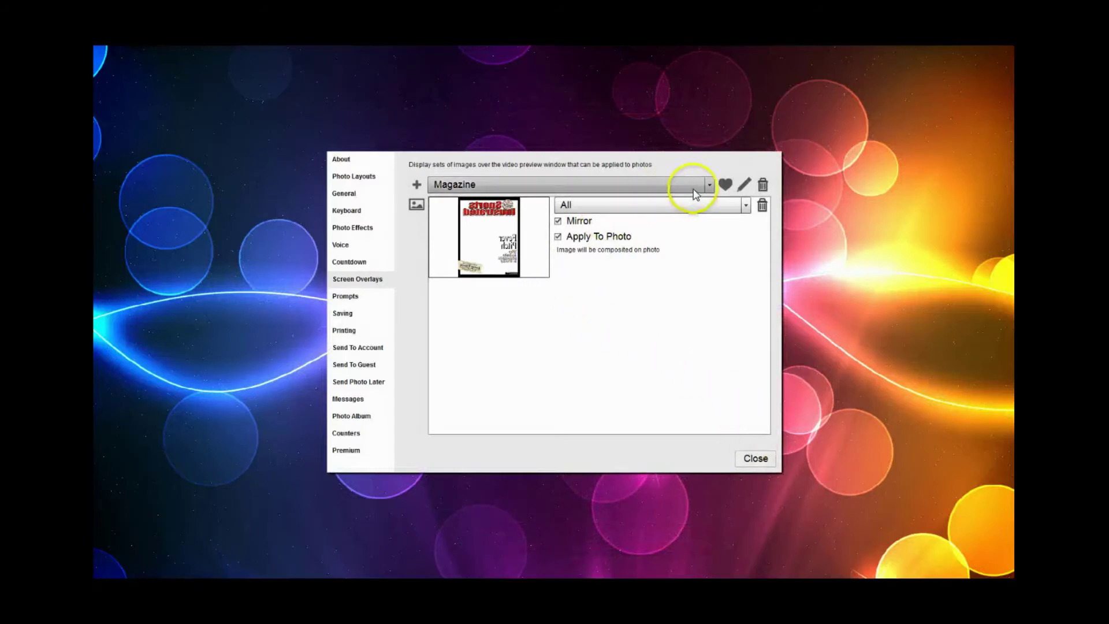
click(709, 185)
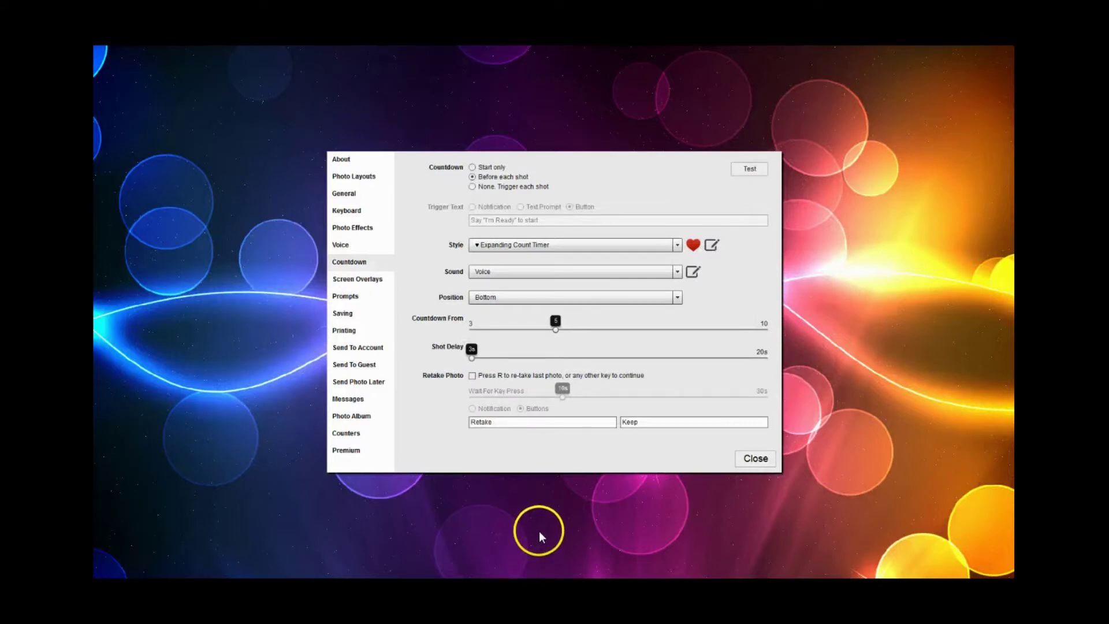
Set Countdown to 'None. Trigger each shot' and close the settings
click(472, 186)
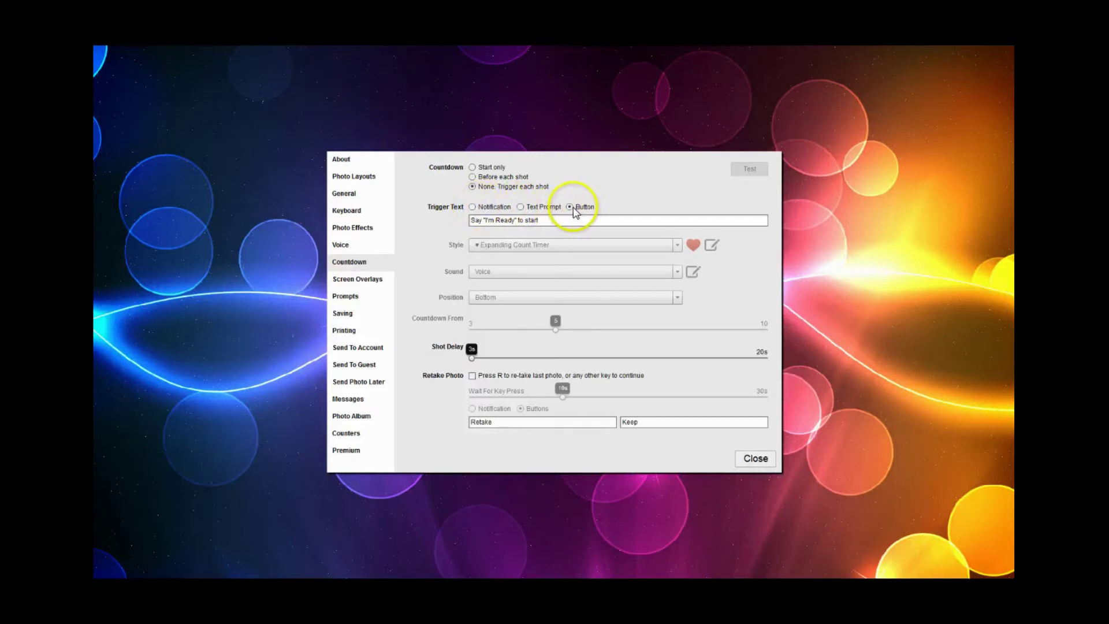
click(754, 459)
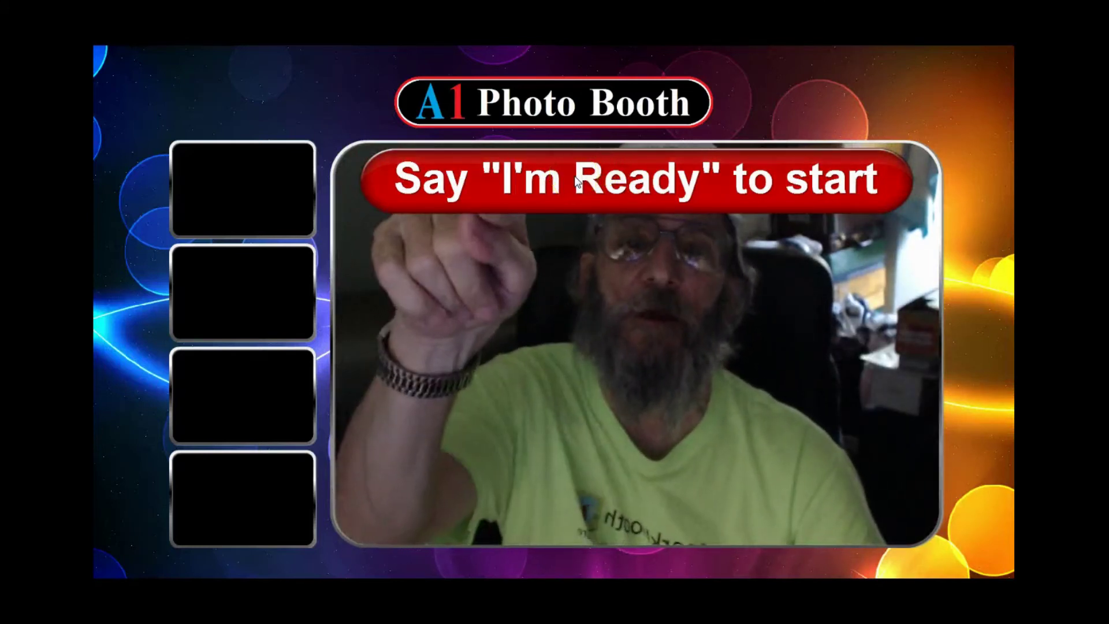
Start a test photo session with the 'Say I'm Ready to start' button
click(574, 182)
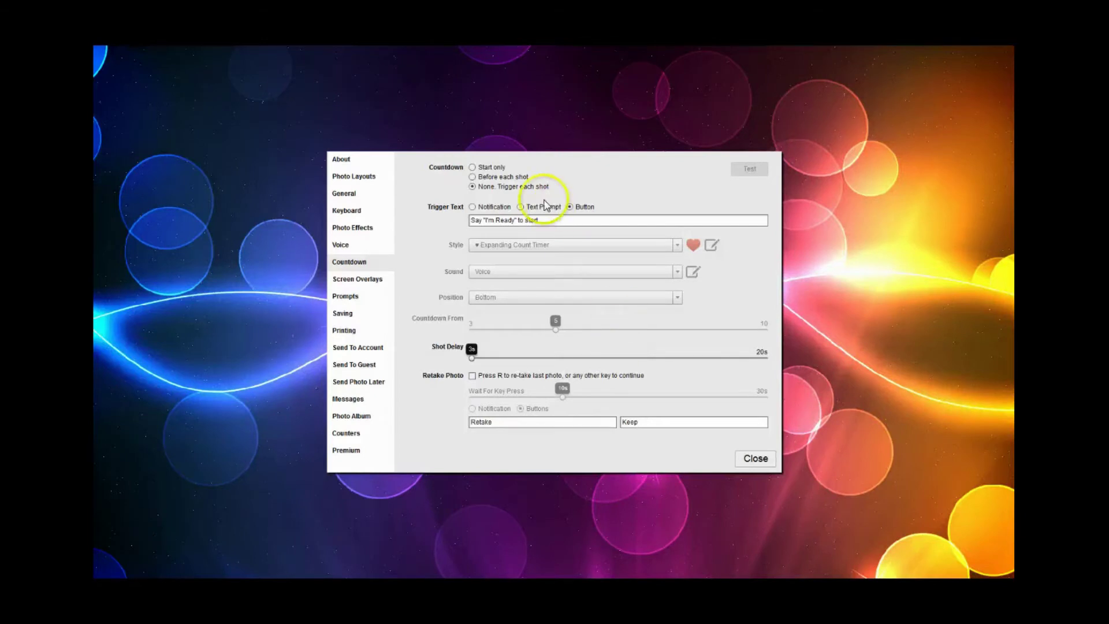
Set Countdown to Before each shot with Retake Photo on, Retake/Keep buttons and a 5s wait
click(472, 177)
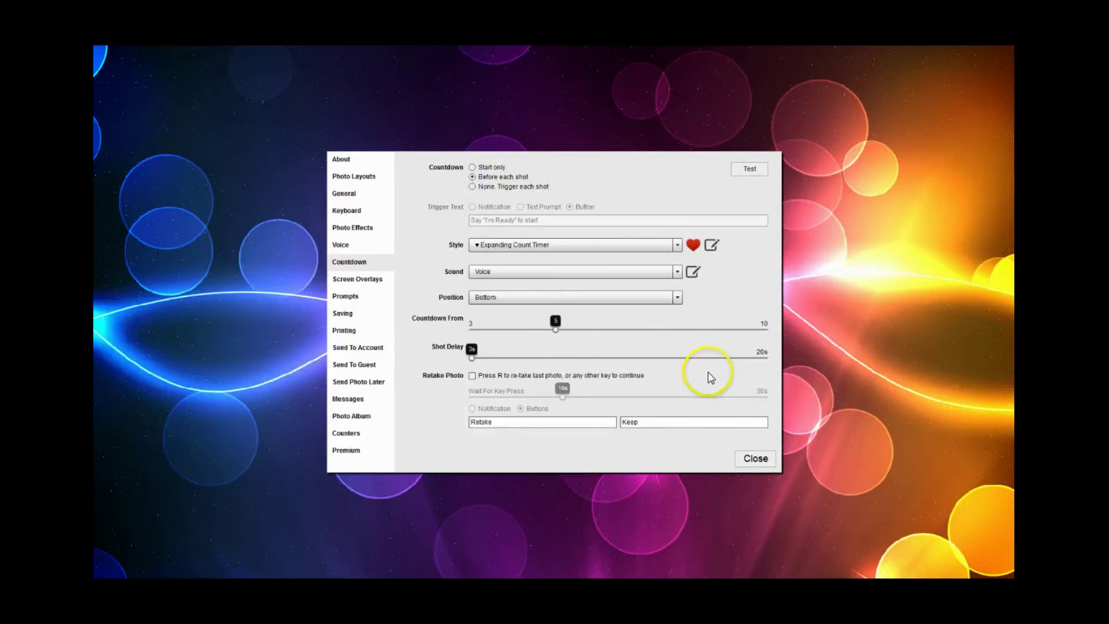
click(473, 376)
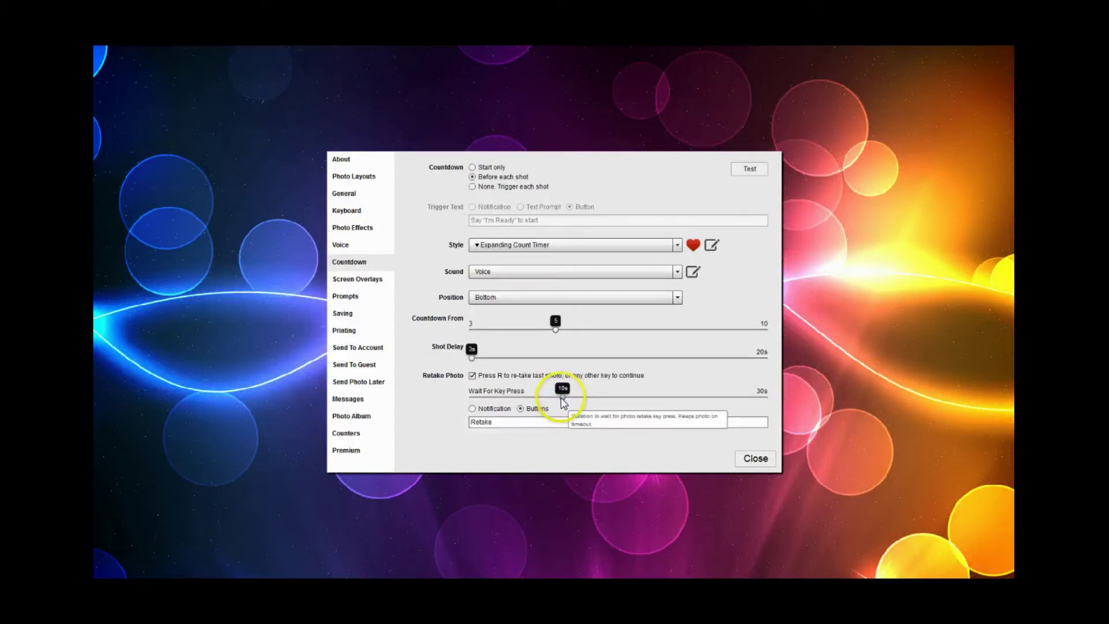
drag(563, 403, 449, 415)
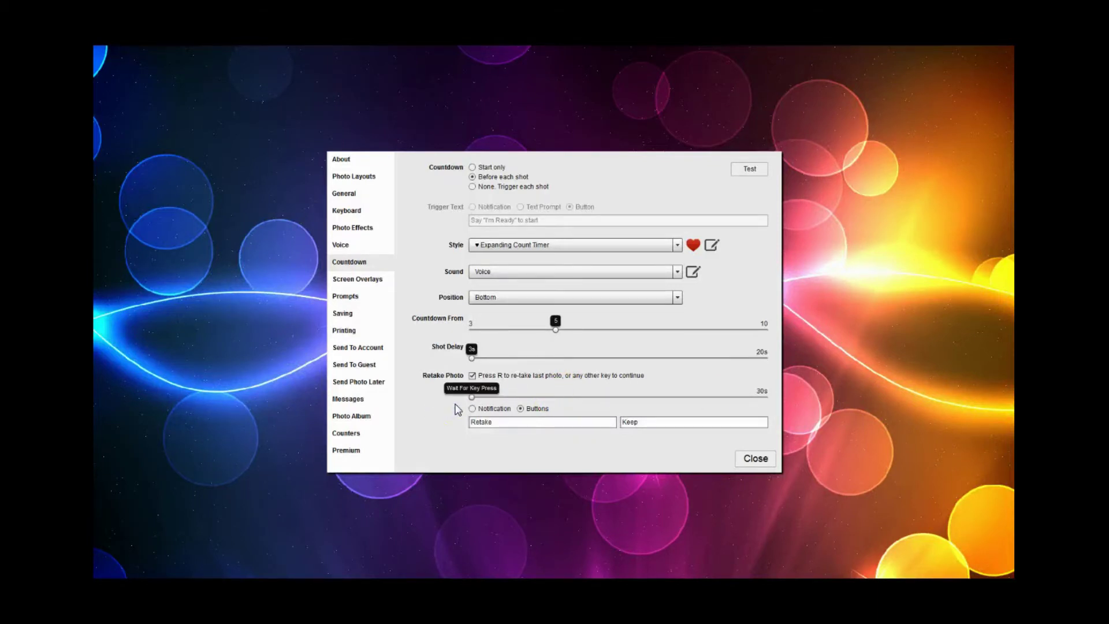
click(472, 399)
drag(472, 402, 519, 405)
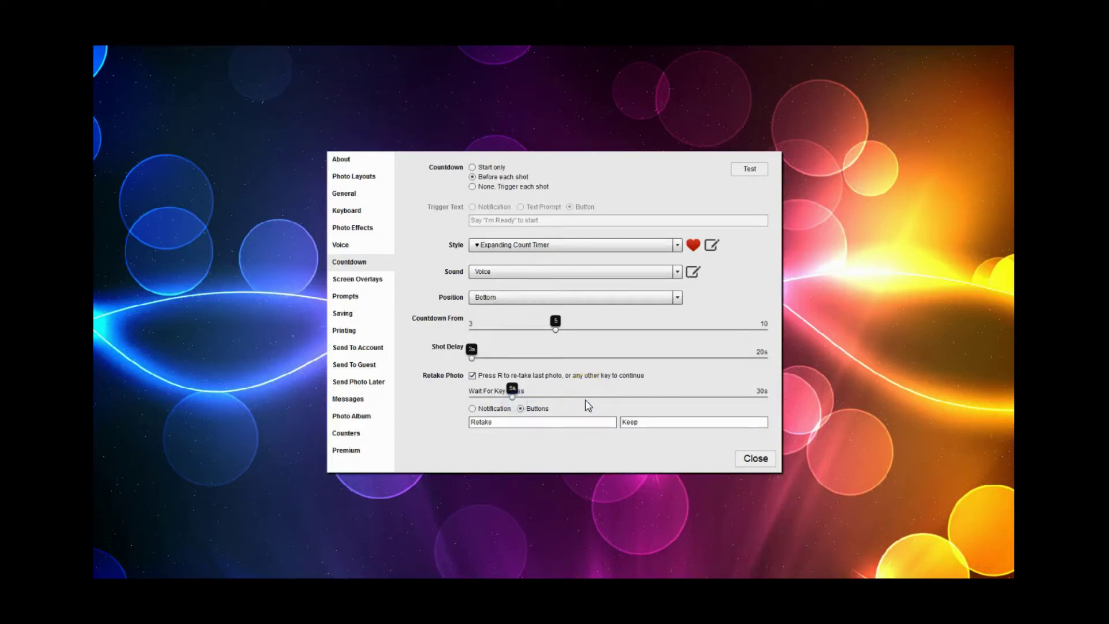
click(582, 410)
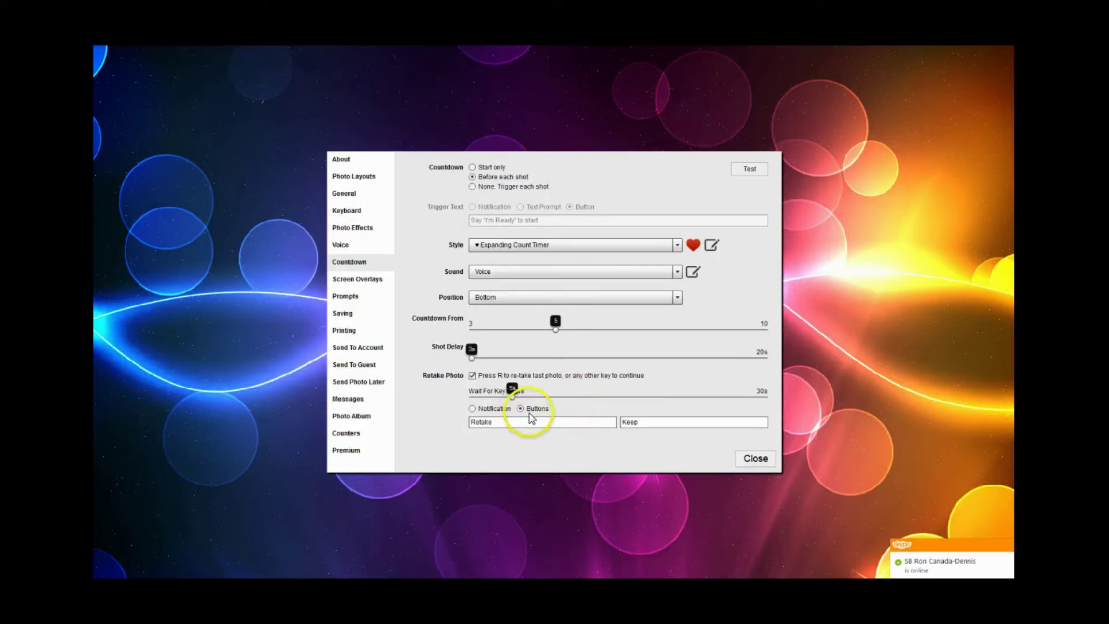
click(752, 458)
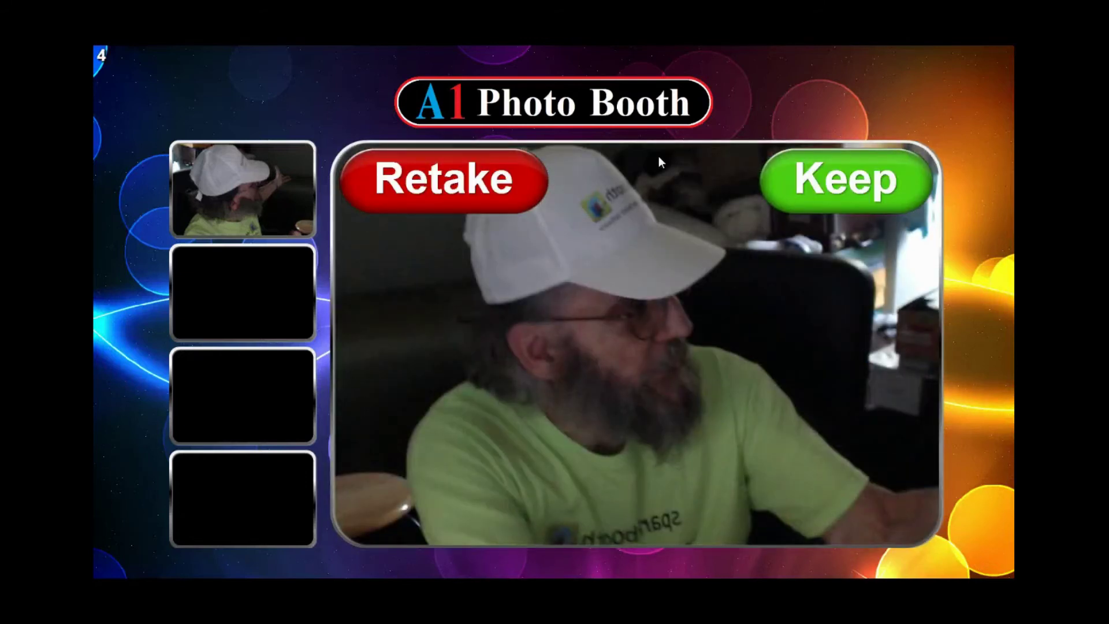
Retake the test photo, keep the next one, then press Escape to leave the session
click(500, 173)
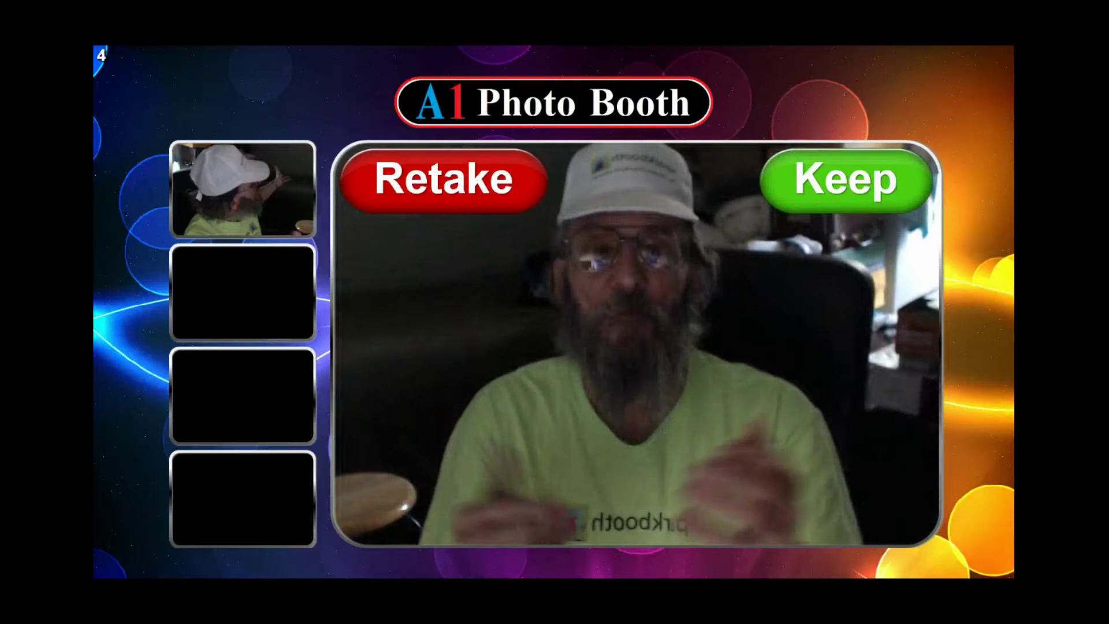
click(872, 198)
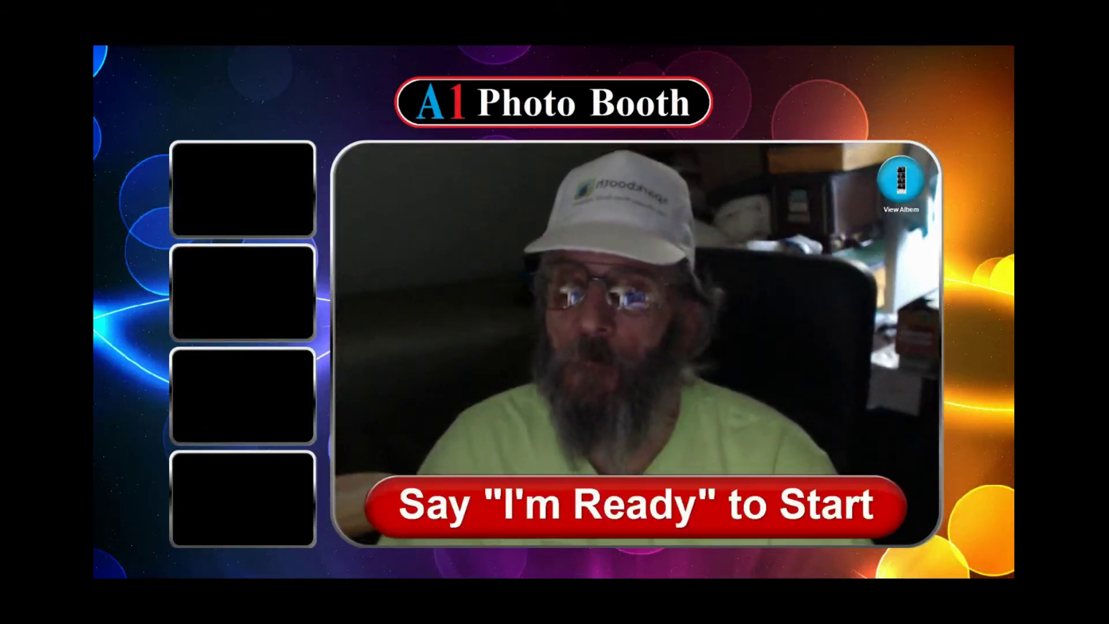
key(Escape)
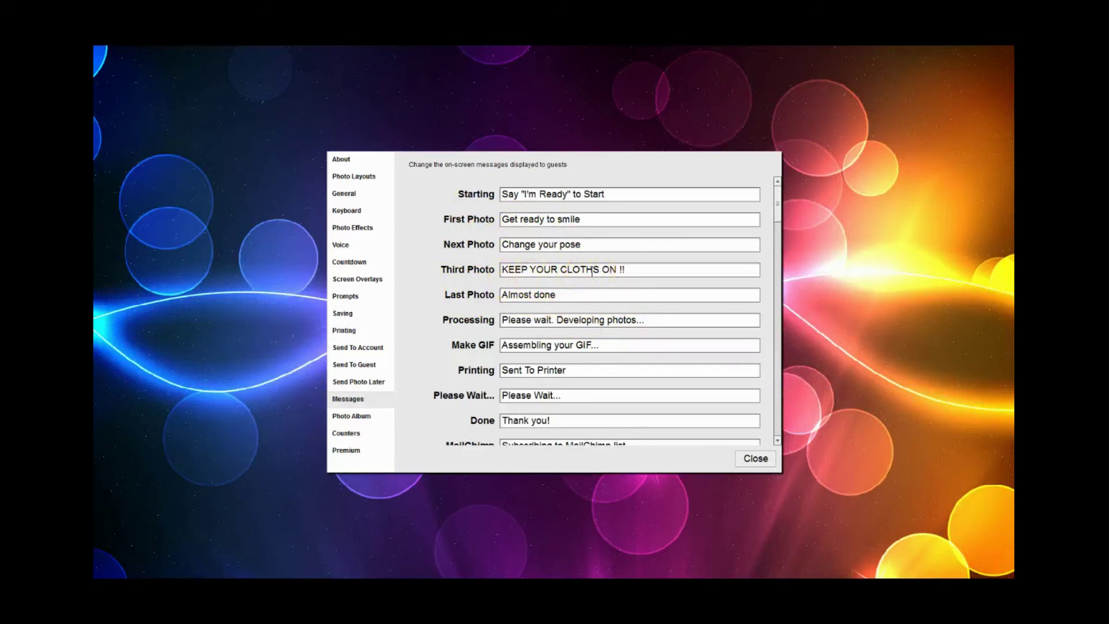
scroll(592, 271, down, 1)
scroll(591, 271, down, 3)
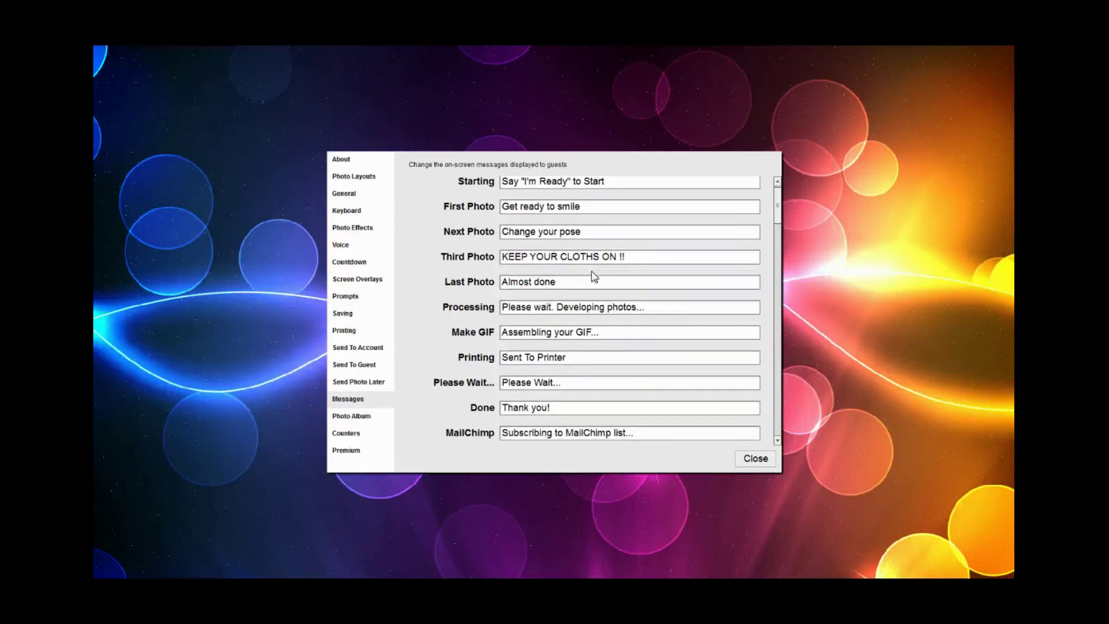
drag(777, 213, 779, 237)
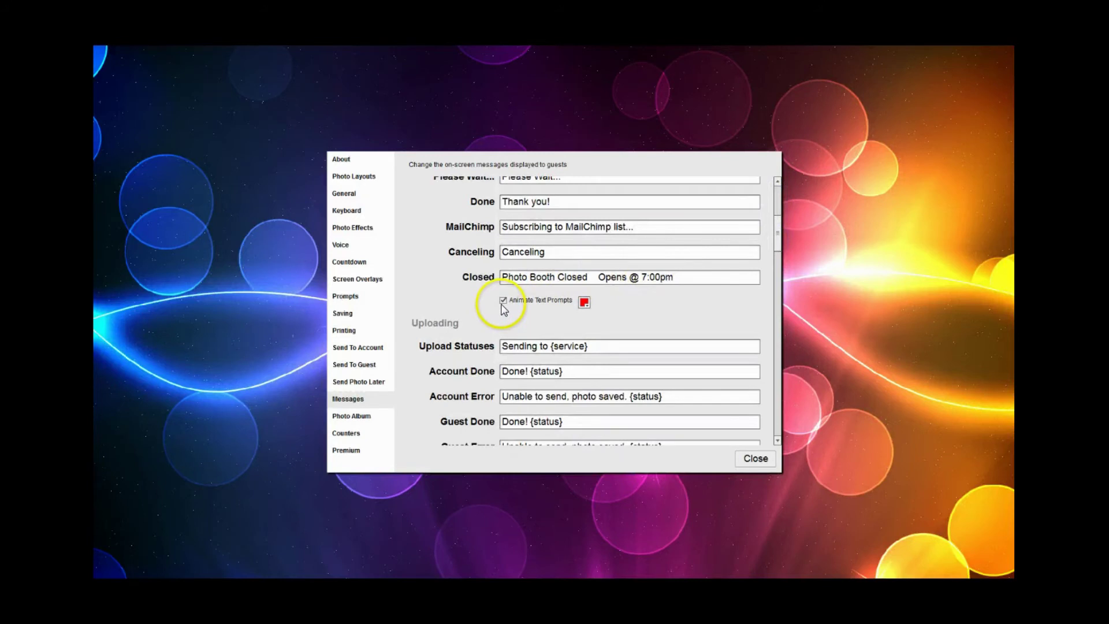
click(585, 305)
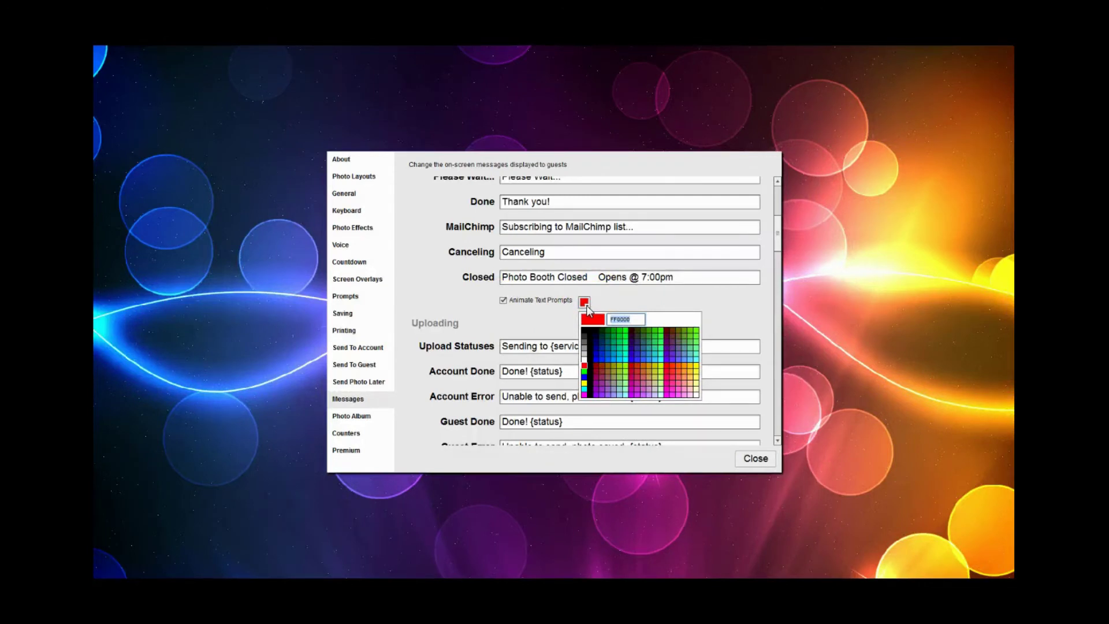
click(586, 304)
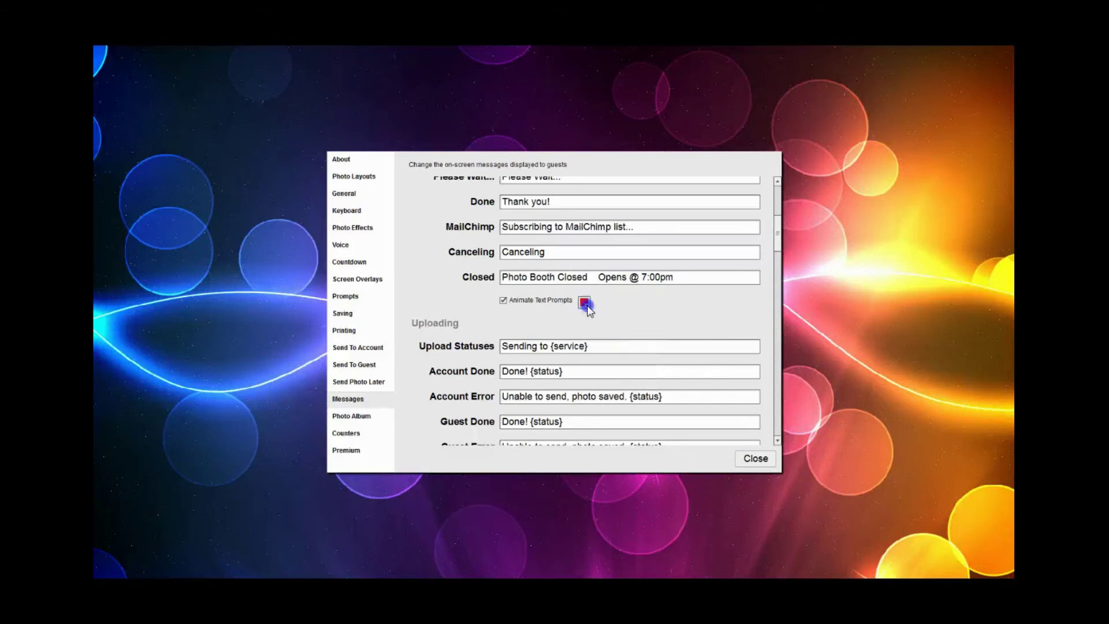
scroll(585, 306, up, 1)
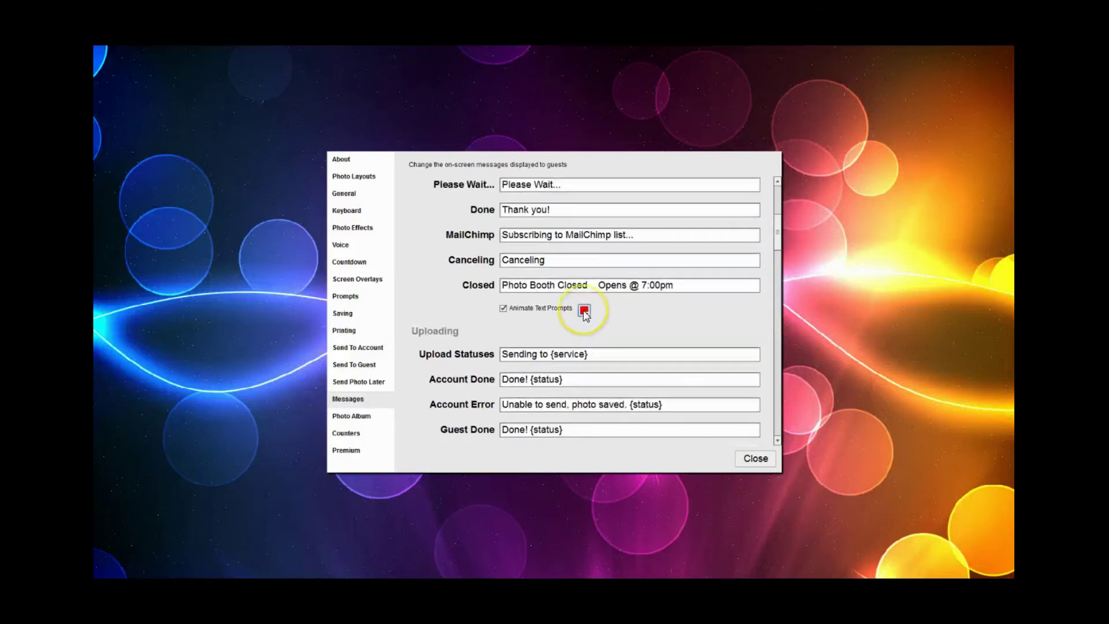
scroll(776, 231, up, 1)
drag(777, 230, 777, 179)
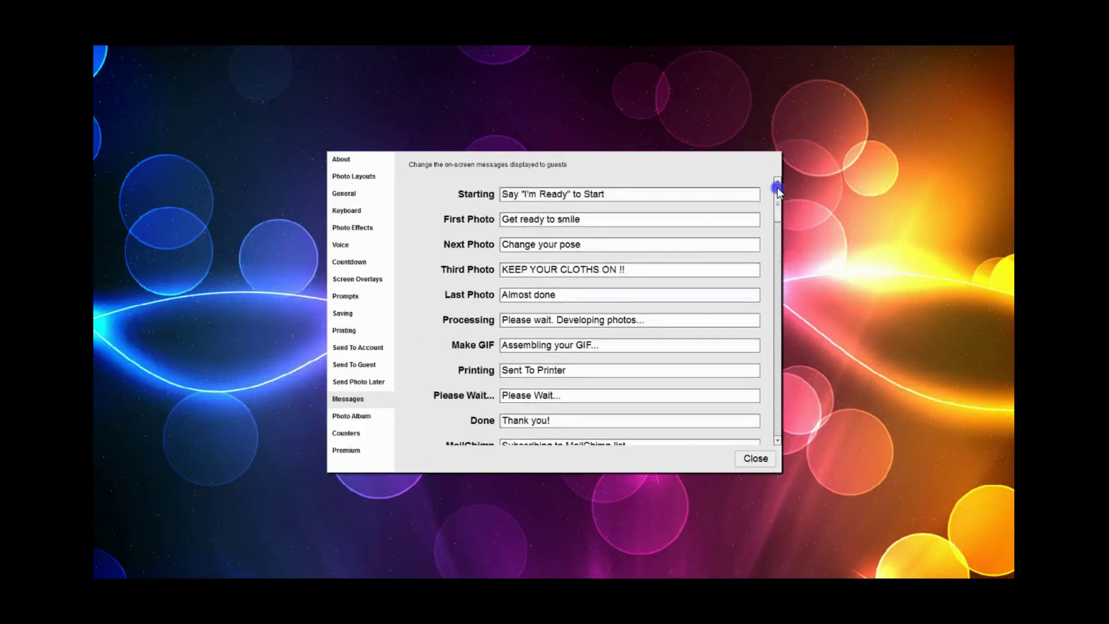